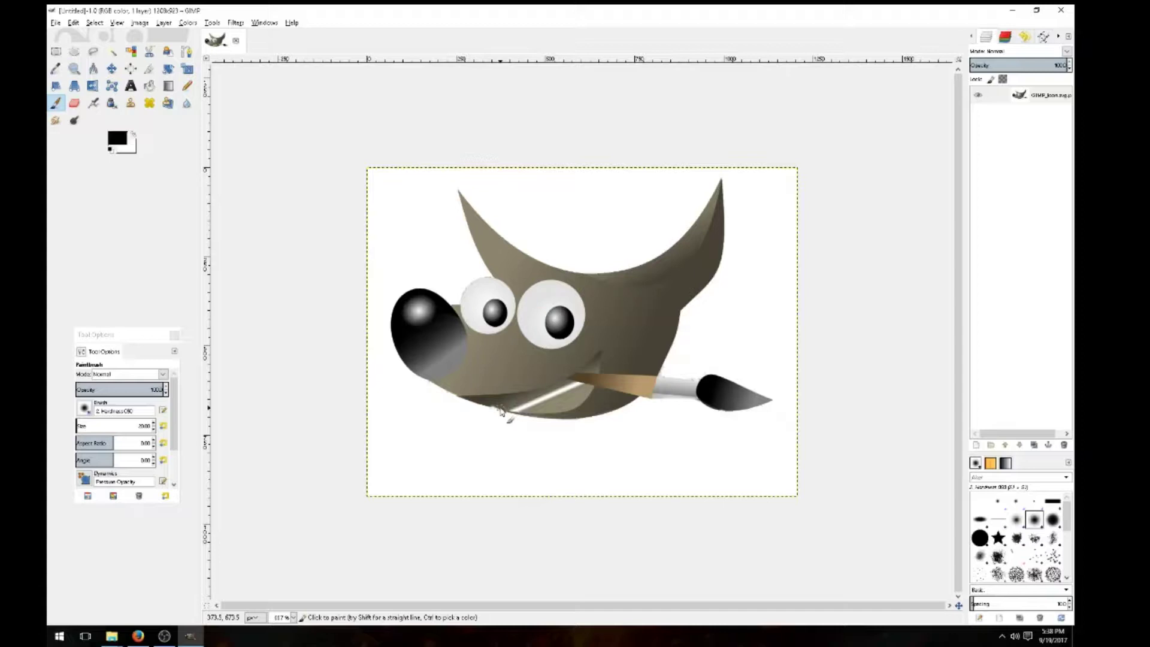
Step: Paint the letters G, i and m in black brush across the mascot's face
left_click(55, 24)
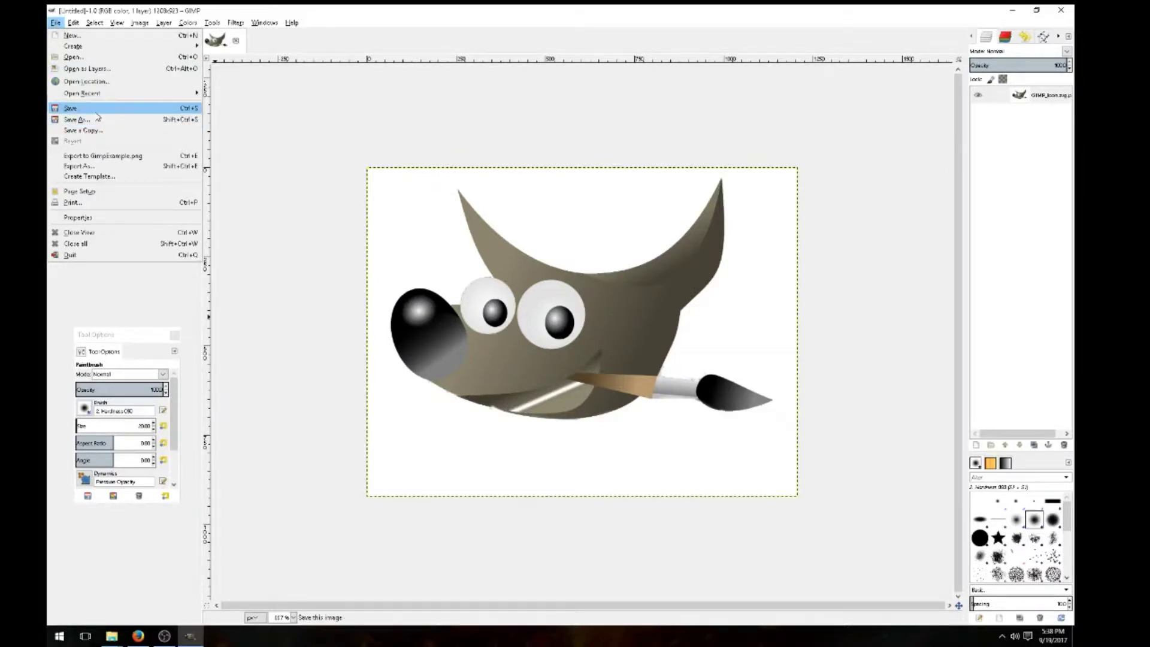
left_click(448, 21)
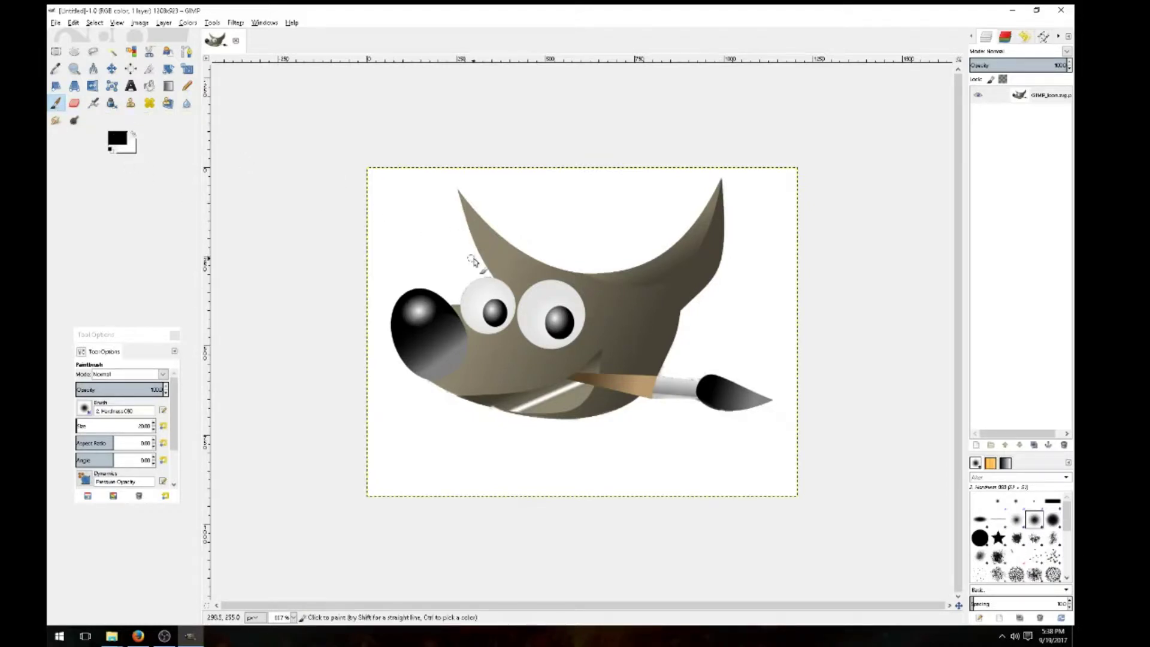
mouse_move(470, 256)
left_mouse_down()
mouse_move(446, 246)
mouse_move(390, 312)
mouse_move(424, 370)
mouse_move(469, 347)
mouse_move(516, 381)
left_mouse_up()
left_click(518, 293)
left_click_drag(561, 334, 560, 378)
mouse_move(564, 324)
left_mouse_down()
mouse_move(587, 353)
mouse_move(663, 383)
mouse_move(664, 395)
left_mouse_up()
Step: Paint the P and exclamation mark, then draw a long underline beneath the face
mouse_move(684, 420)
left_mouse_down()
mouse_move(685, 292)
mouse_move(683, 367)
left_mouse_up()
left_click_drag(766, 248, 765, 312)
left_click(771, 346)
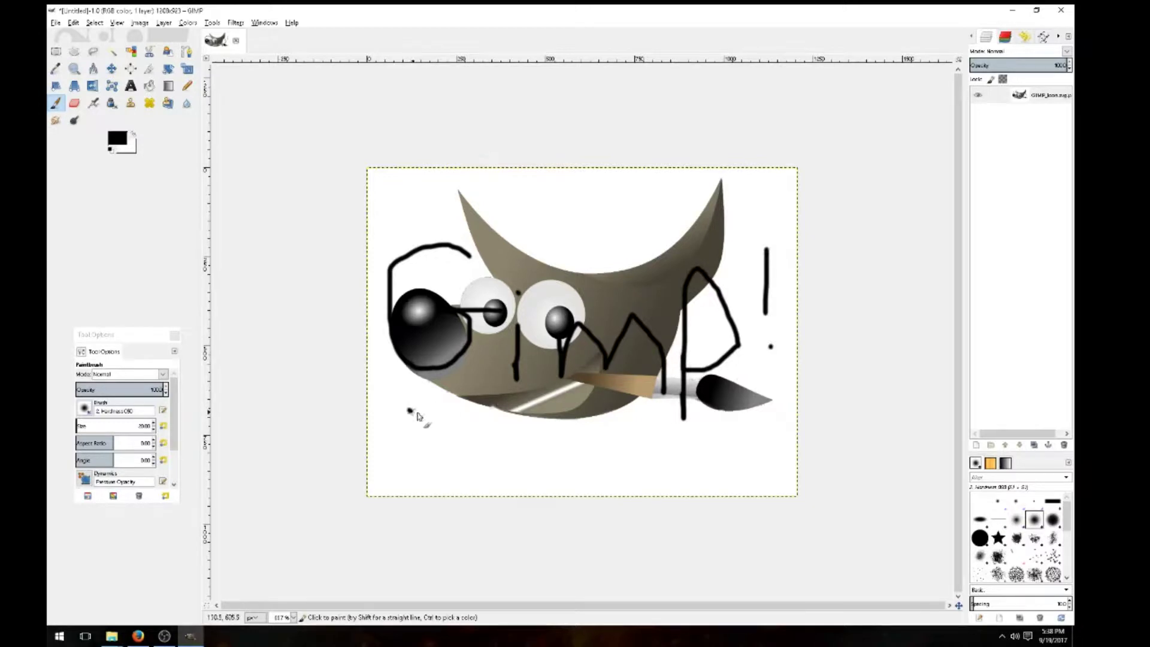
left_click_drag(407, 411, 745, 415)
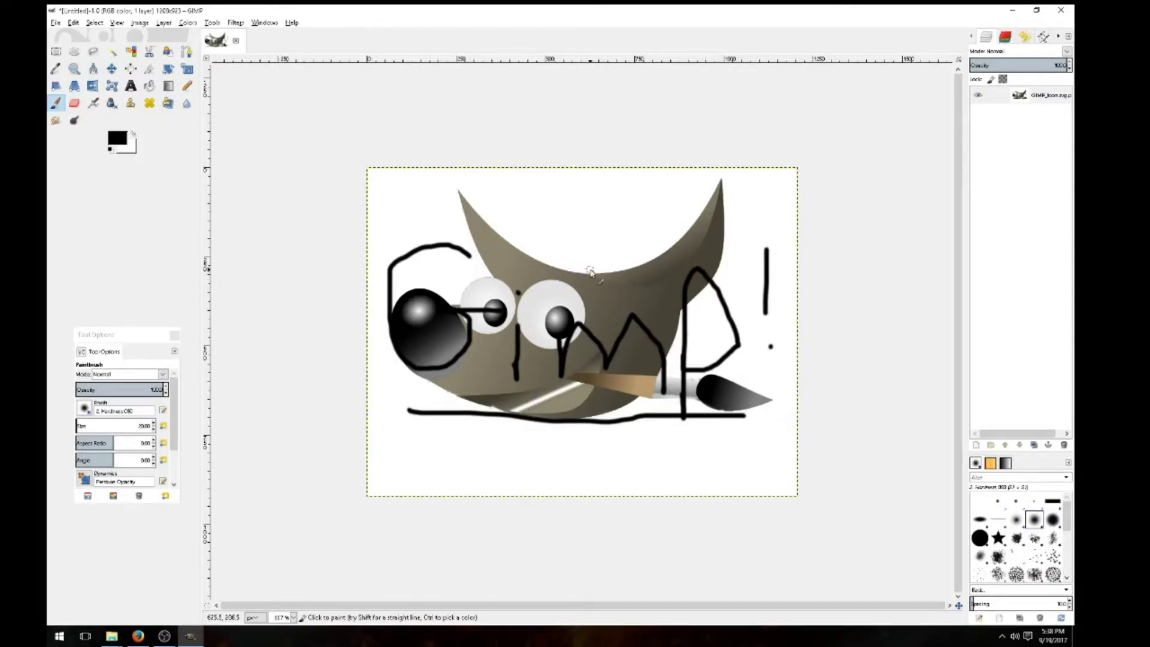
Step: Open Export As, with GimpExample.png set to save to the Desktop, and put the cursor before .png
left_click(54, 23)
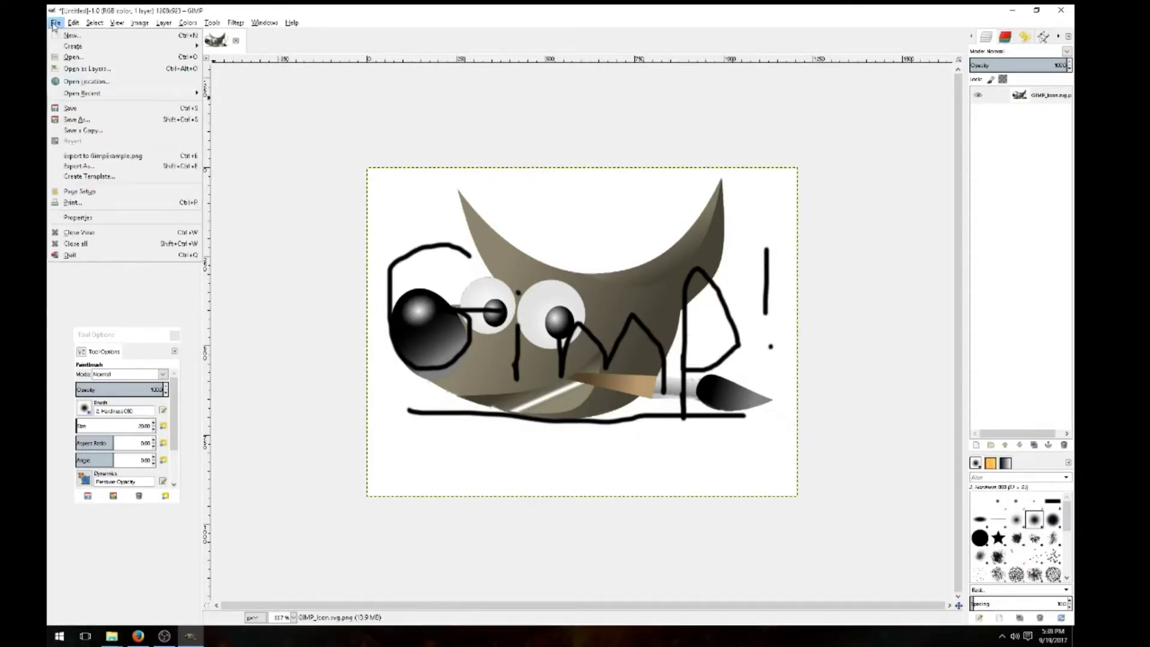
left_click(74, 167)
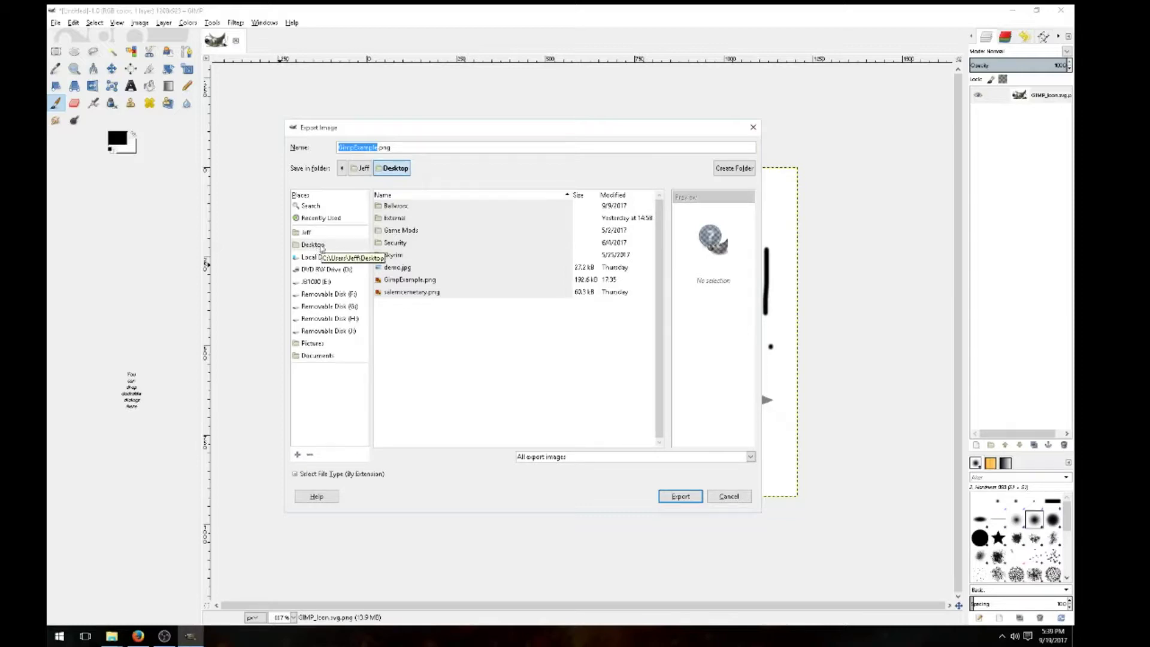
left_click(378, 147)
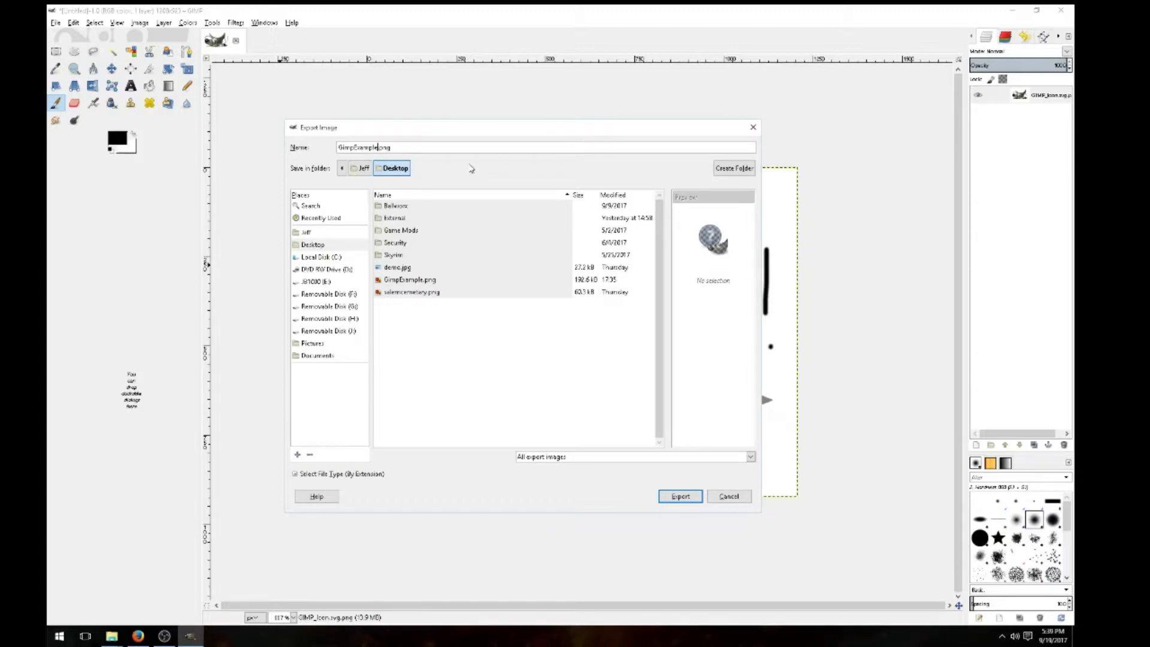
Step: Add _02 before .png in the export file name and move the export dialog higher
type("_")
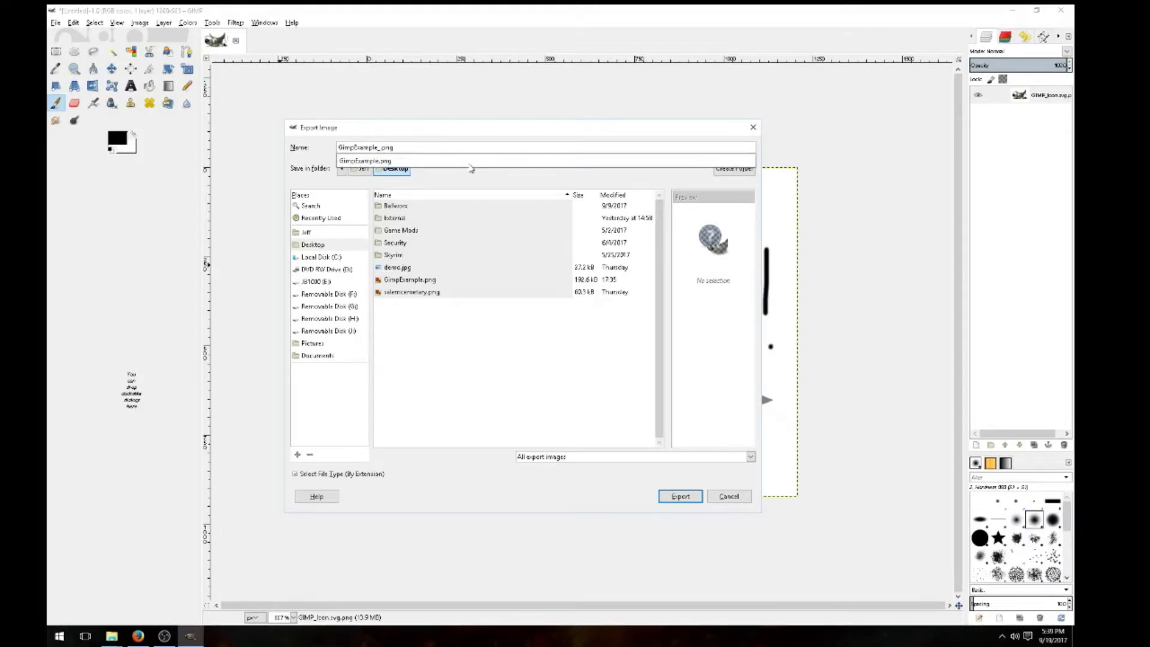
type("02")
left_click(382, 135)
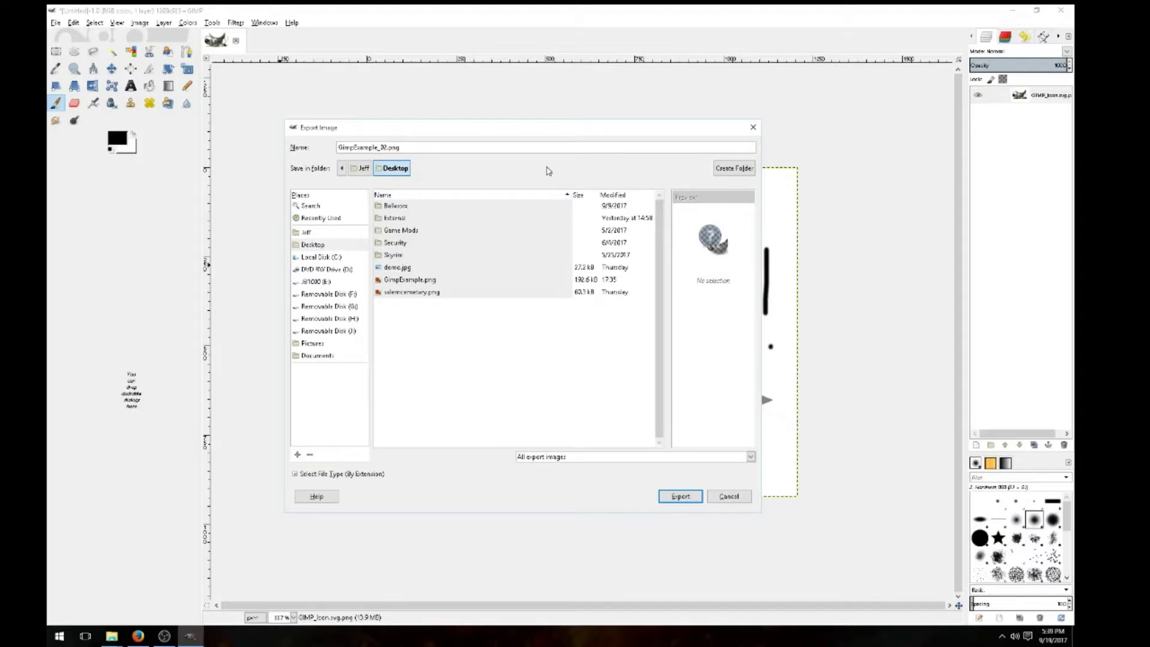
left_click_drag(529, 128, 537, 91)
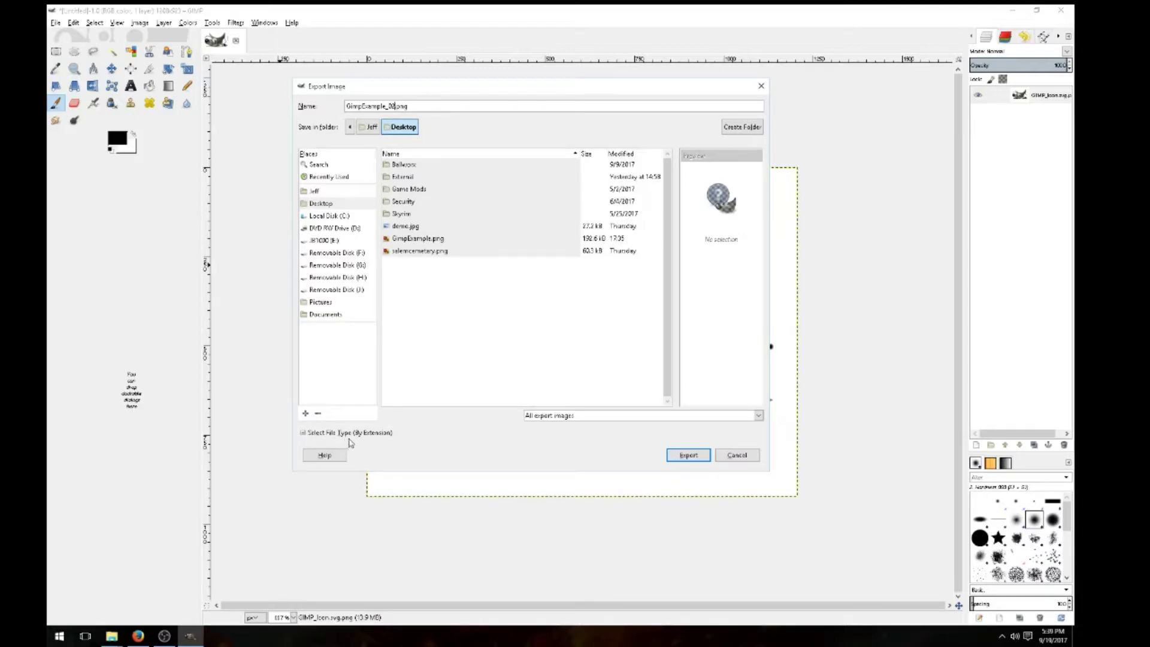
left_click(303, 435)
scroll(376, 412, "down", 3)
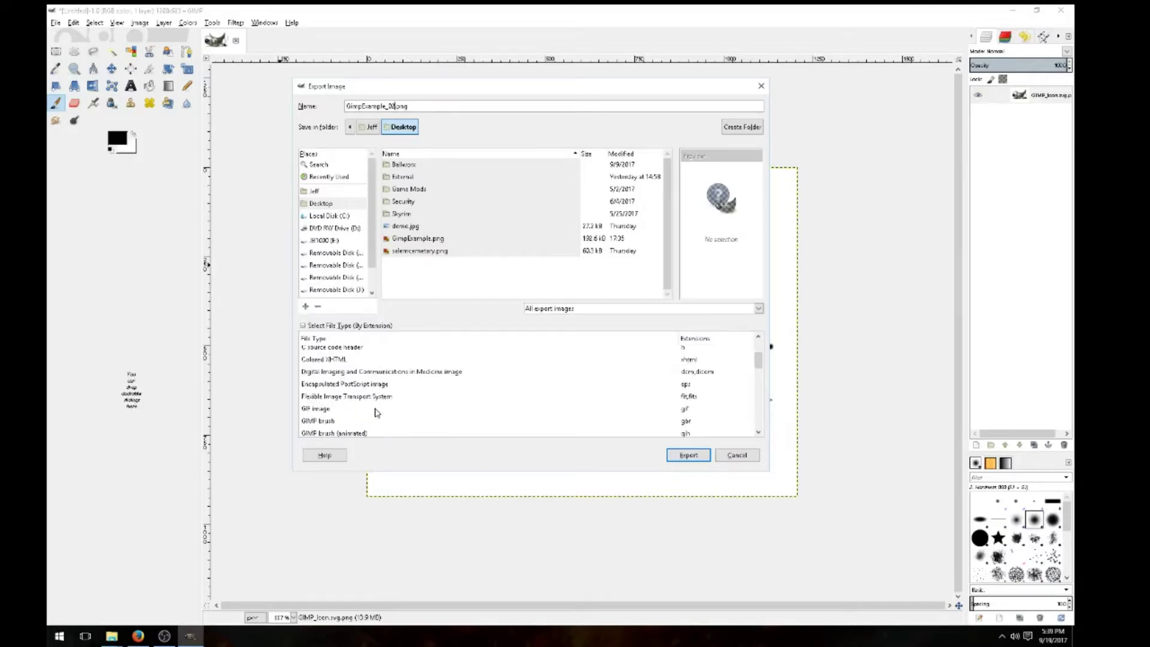
scroll(377, 413, "down", 2)
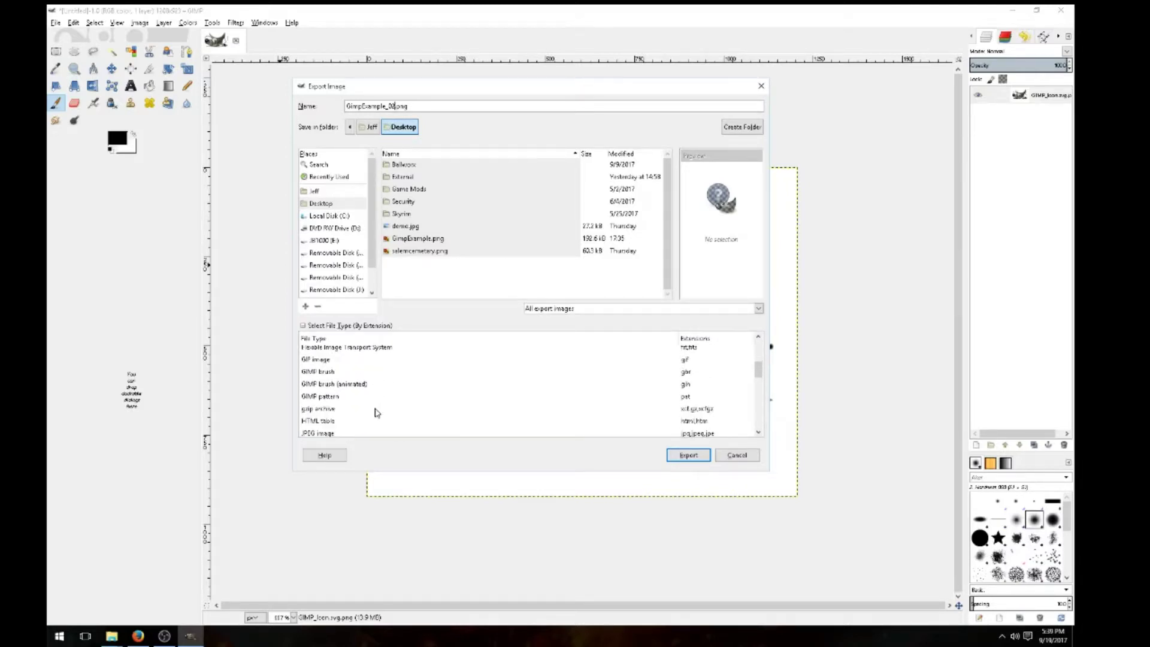
scroll(421, 409, "down", 1)
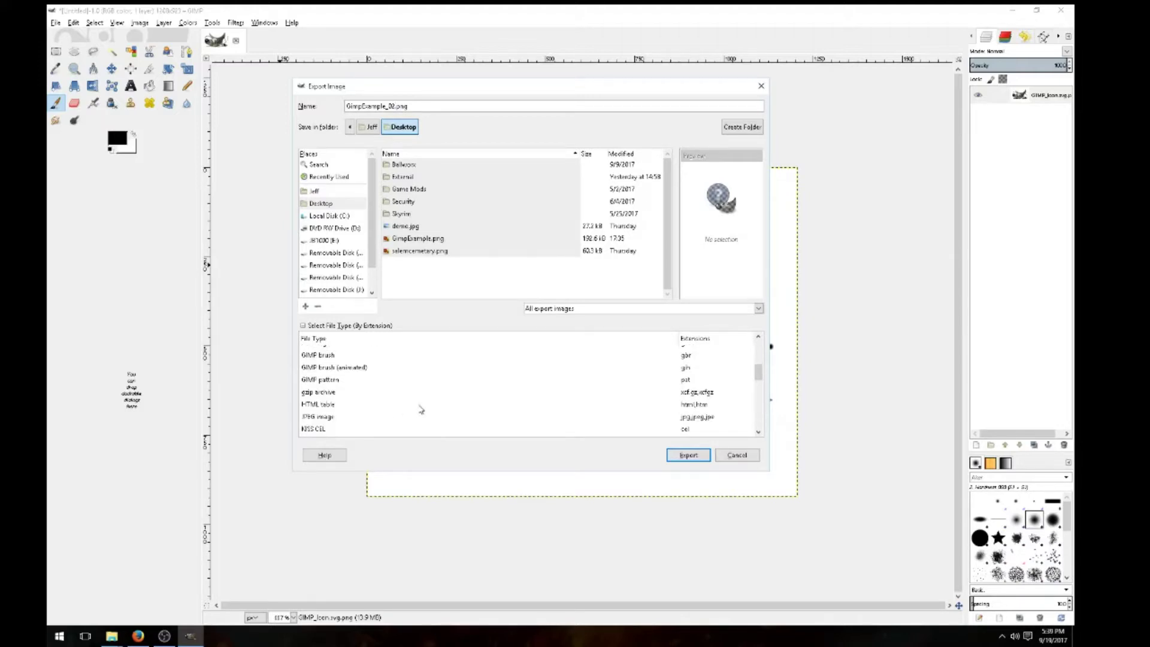
scroll(421, 410, "down", 5)
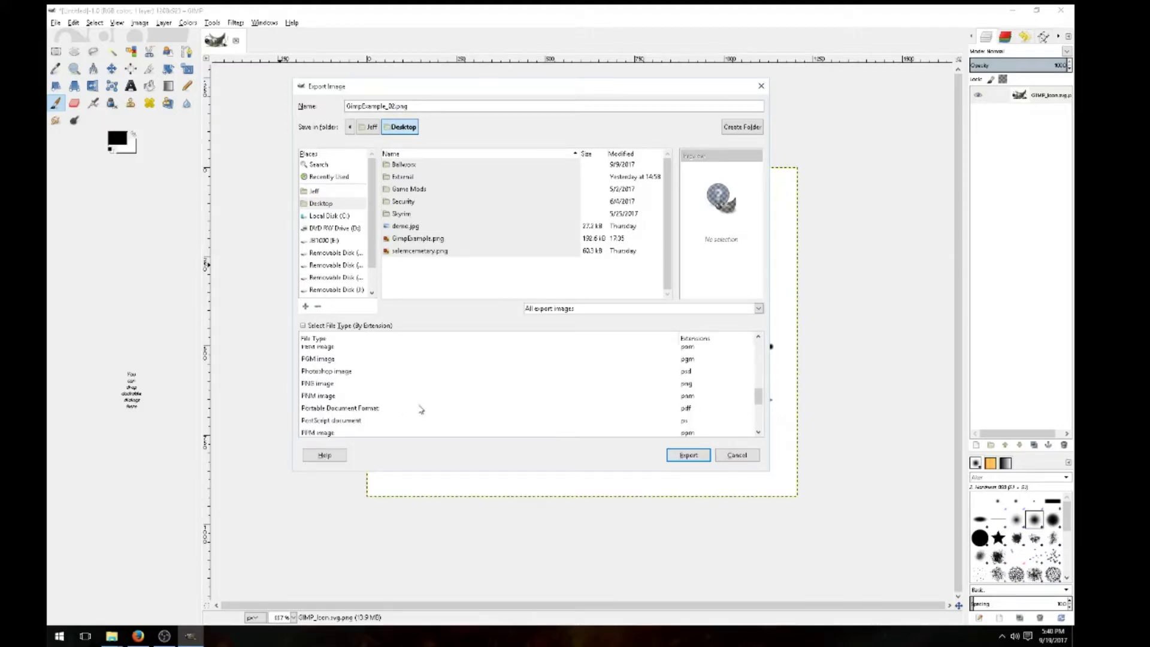
scroll(421, 410, "down", 2)
scroll(421, 410, "down", 3)
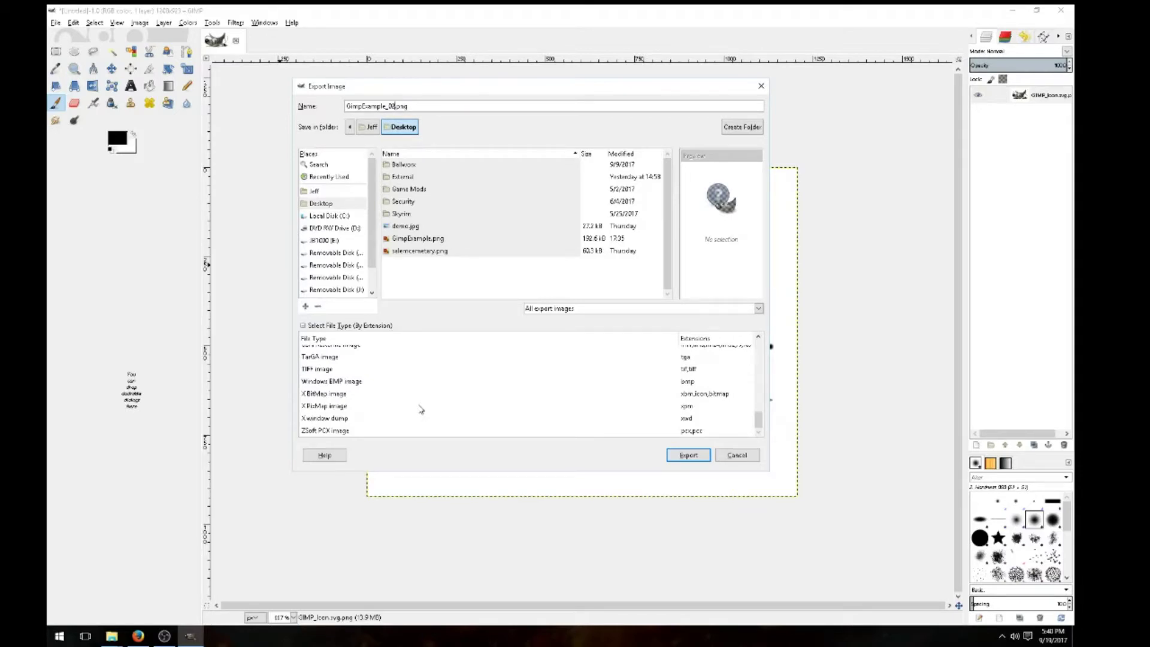
scroll(421, 409, "up", 3)
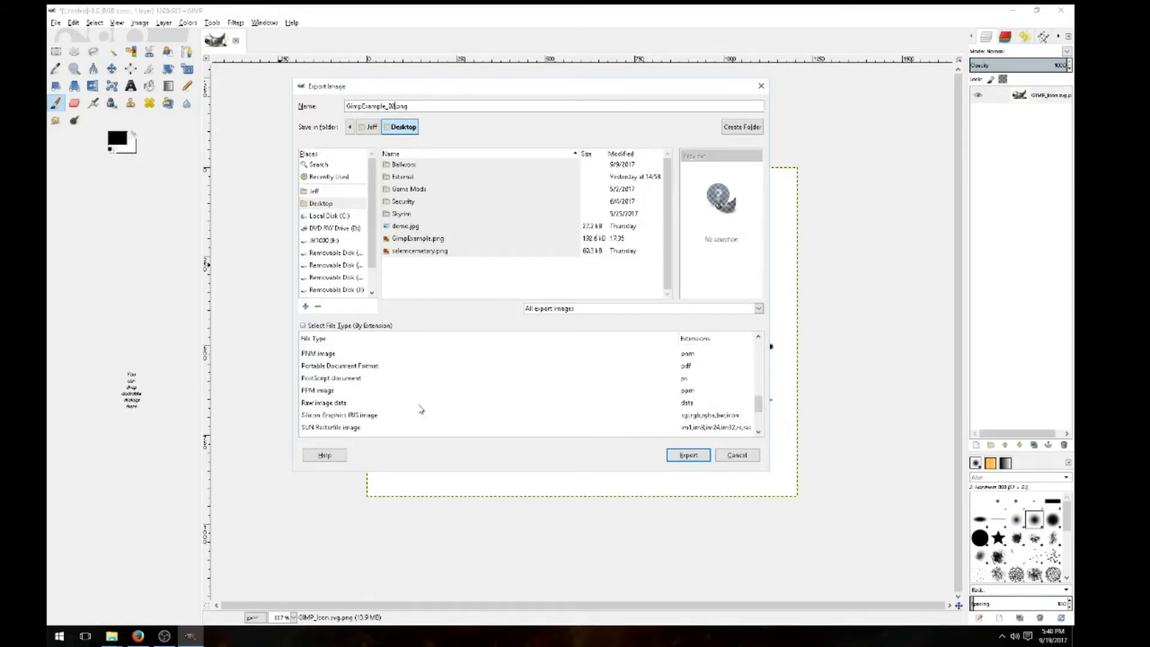
scroll(421, 409, "up", 8)
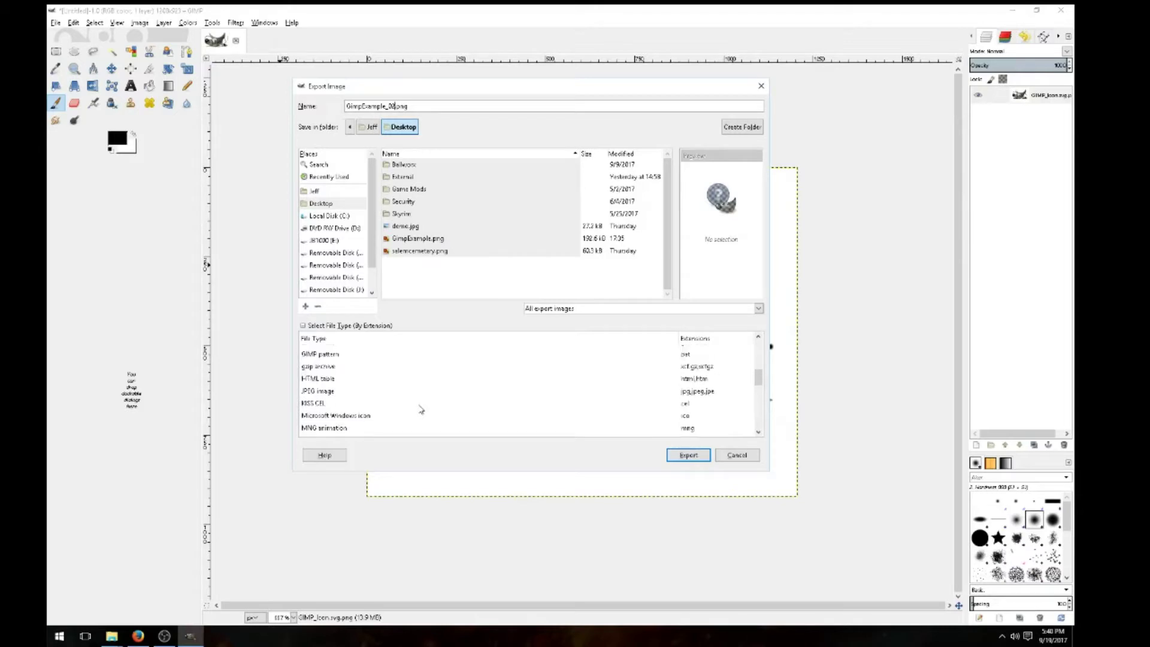
left_click(304, 325)
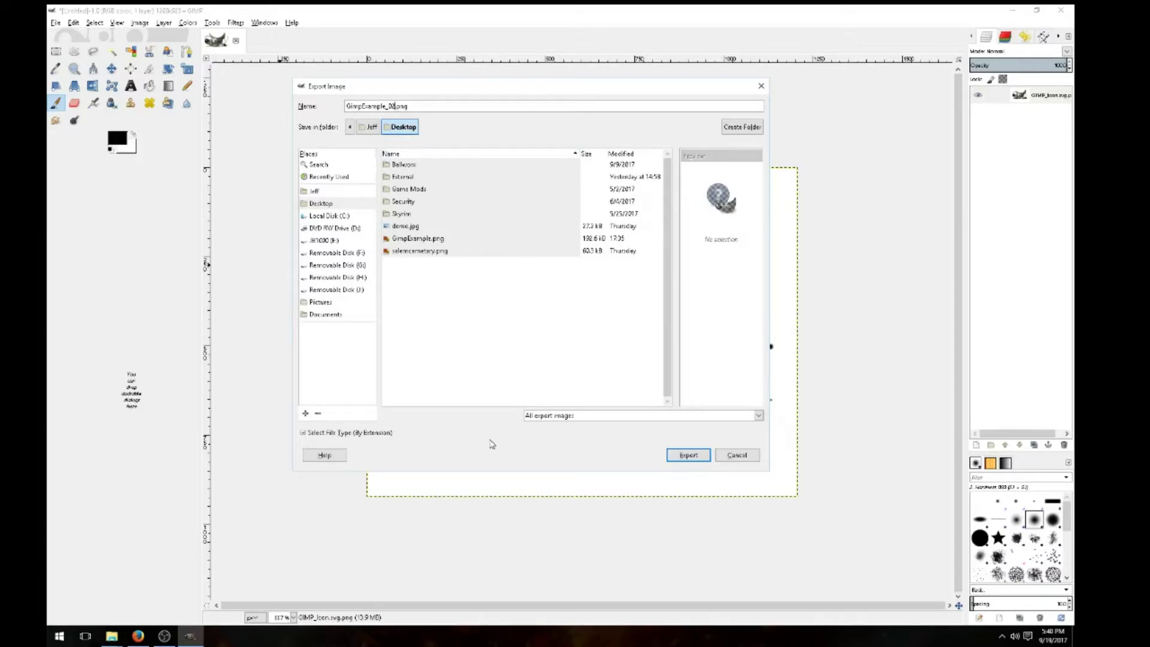
Step: Export the image as GimpExample_02.png, accepting the default PNG export settings
left_click(681, 457)
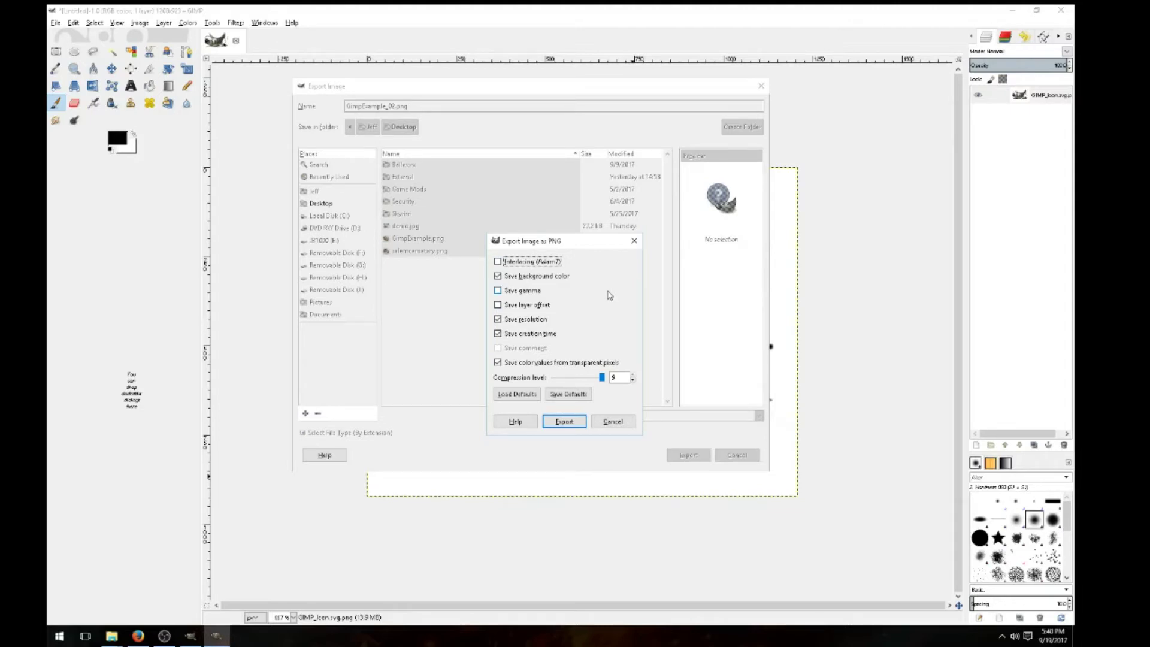
left_click(568, 424)
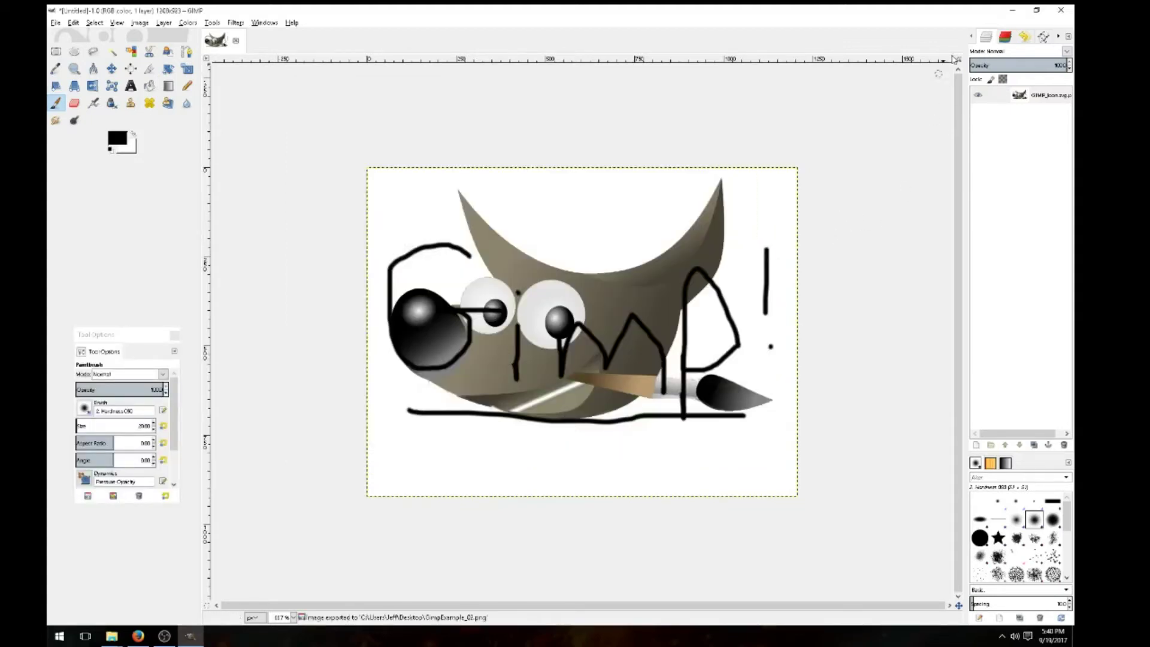
Step: Minimize GIMP and open the GimpExample_02 desktop file in Photo Gallery
left_click(1012, 10)
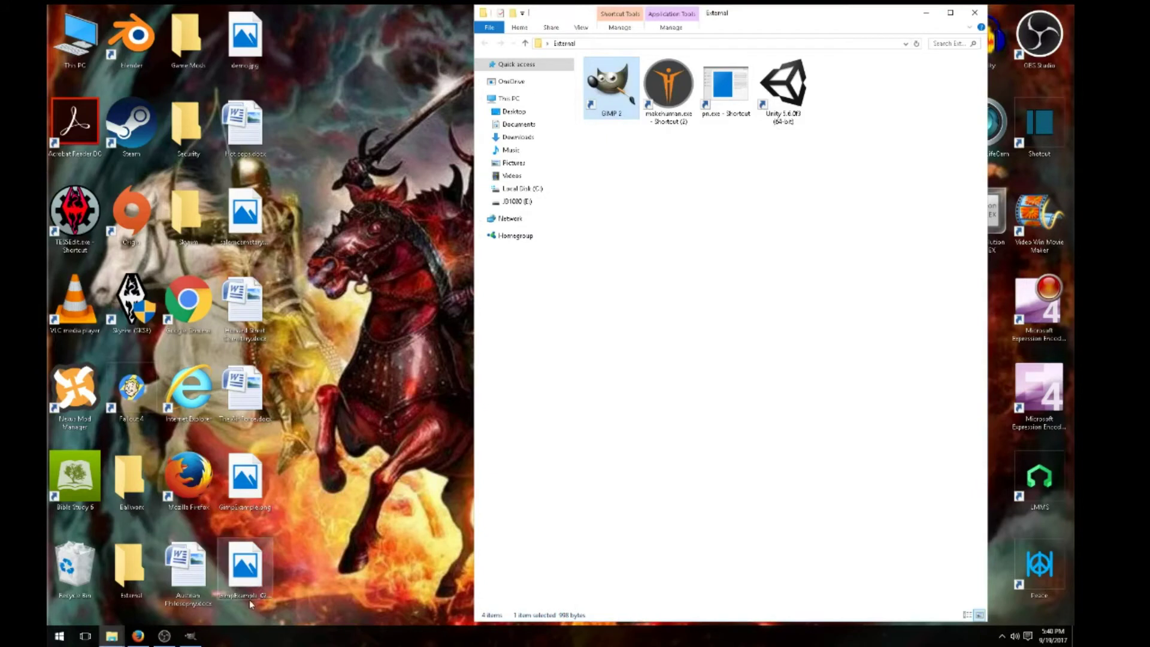
mouse_move(249, 599)
left_mouse_down()
mouse_move(245, 488)
mouse_move(89, 586)
mouse_move(249, 584)
left_mouse_up()
right_click(251, 579)
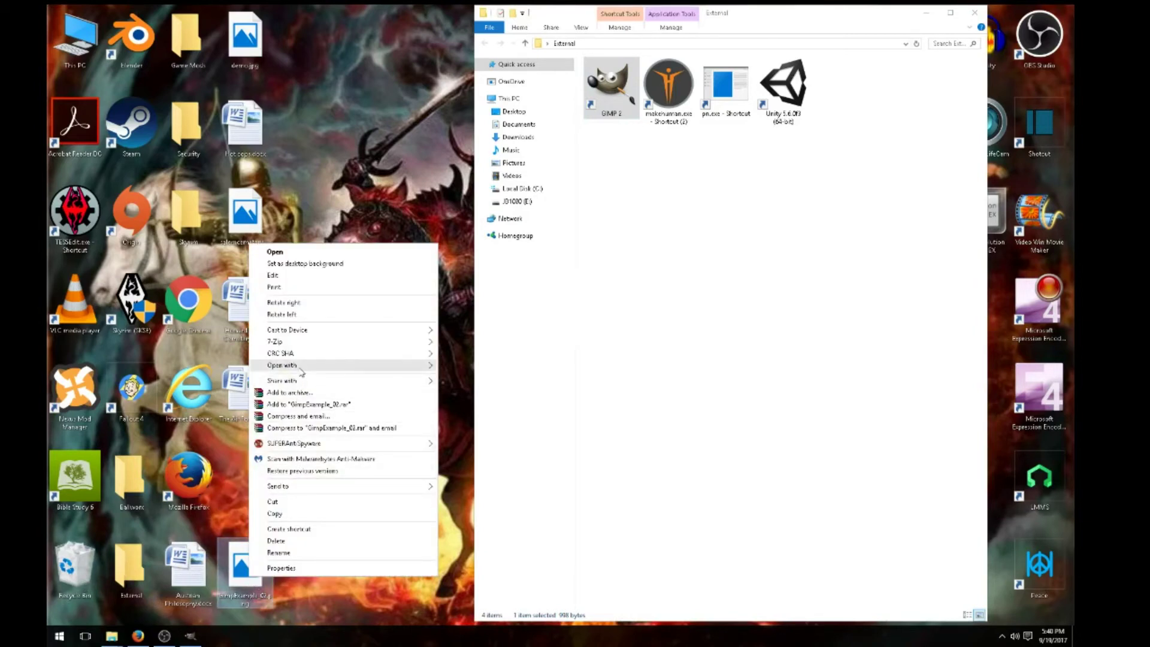
mouse_move(301, 366)
left_click(472, 388)
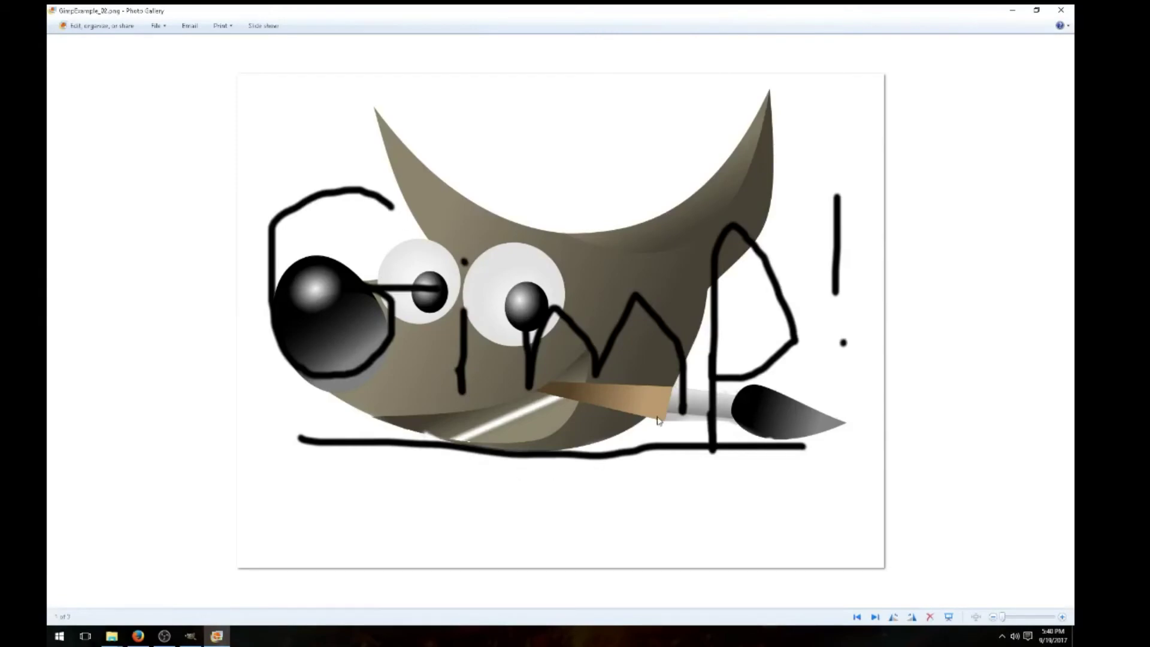
Step: Close Photo Gallery, reposition the GimpExample_02 desktop icon, and restore GIMP from the taskbar
left_click(1060, 10)
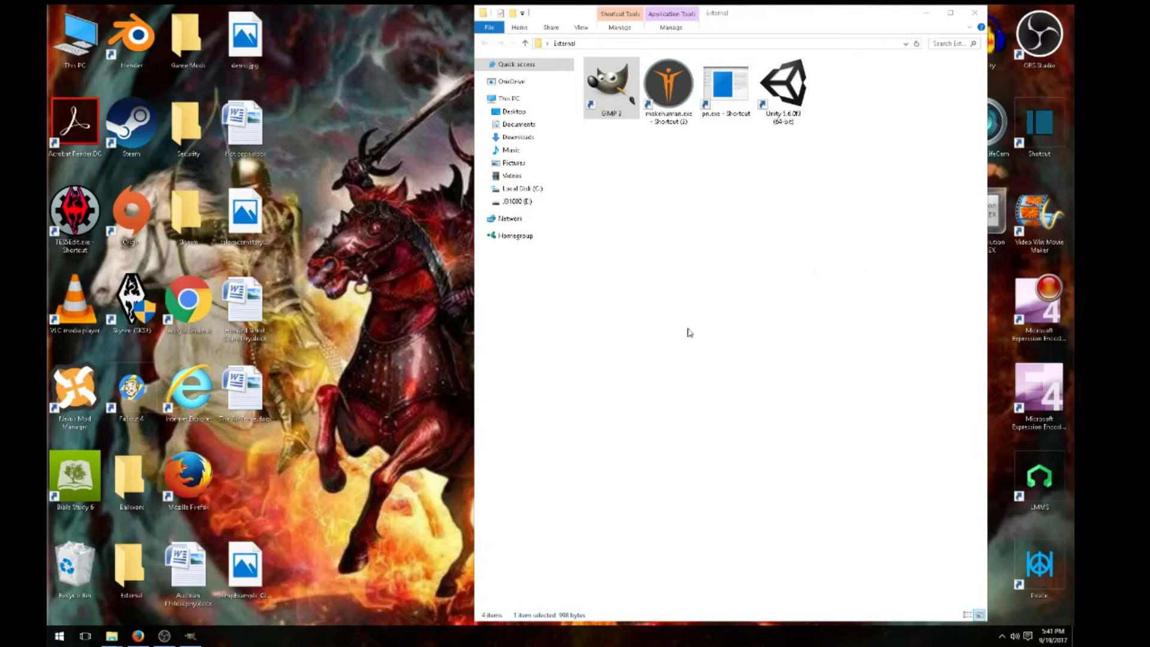
left_click_drag(252, 585, 304, 483)
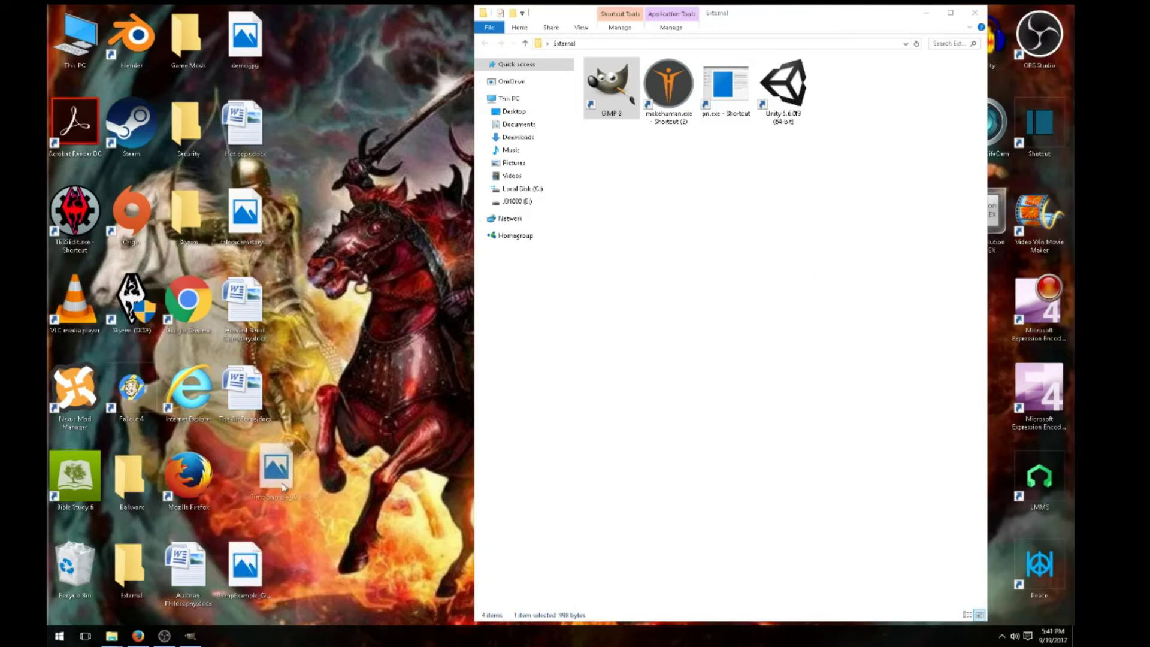
left_click_drag(284, 486, 296, 488)
left_click(190, 635)
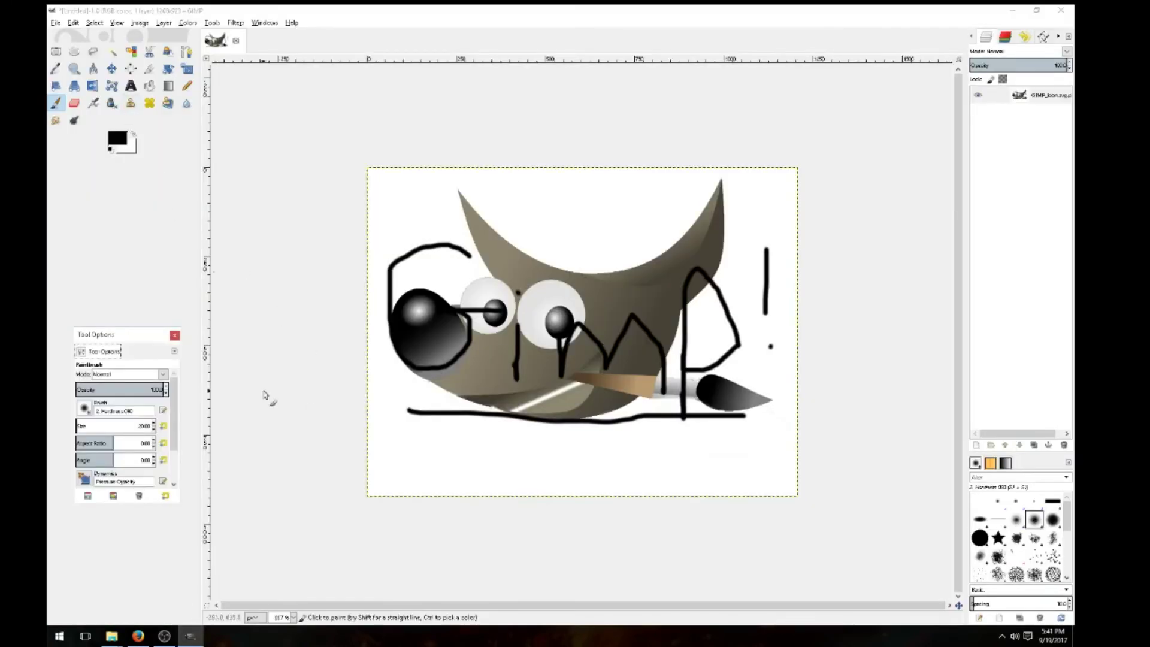
Step: Open GIMP's File menu and move across the menu bar to the Colors menu
left_click(56, 23)
mouse_move(188, 23)
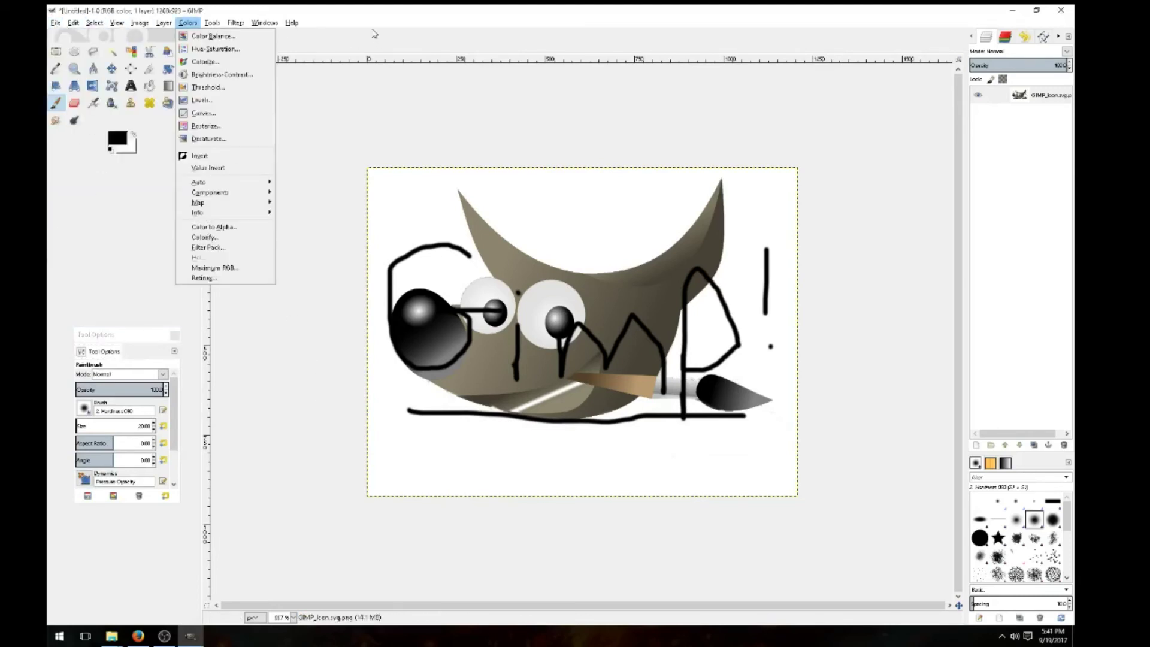